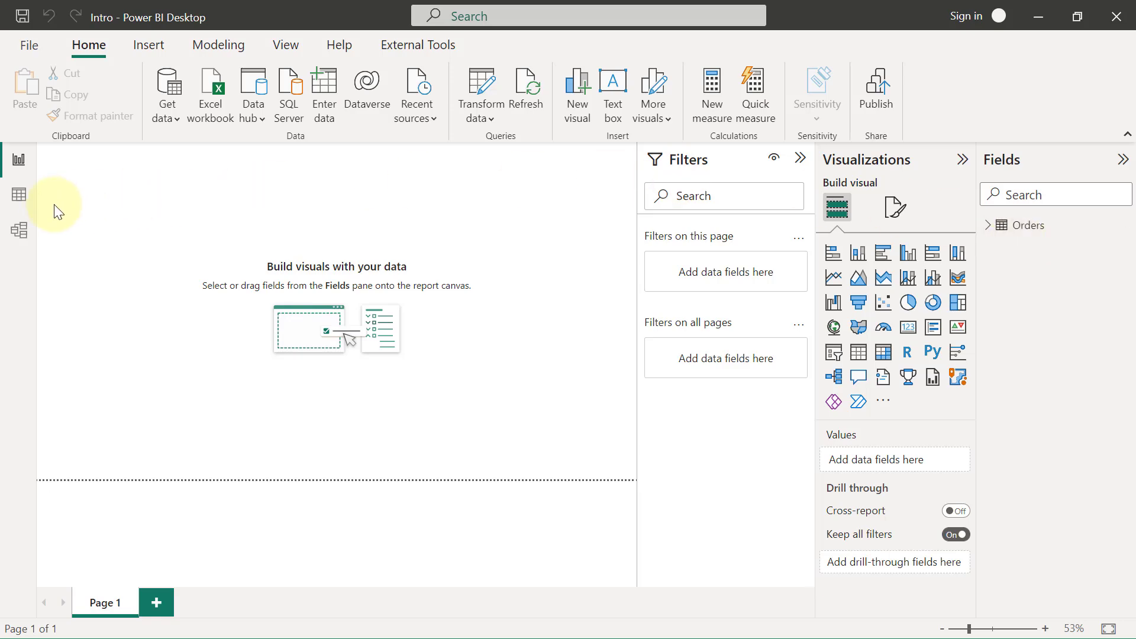
- In Data view, check the Ship Mode column's four distinct values without filtering
click(19, 200)
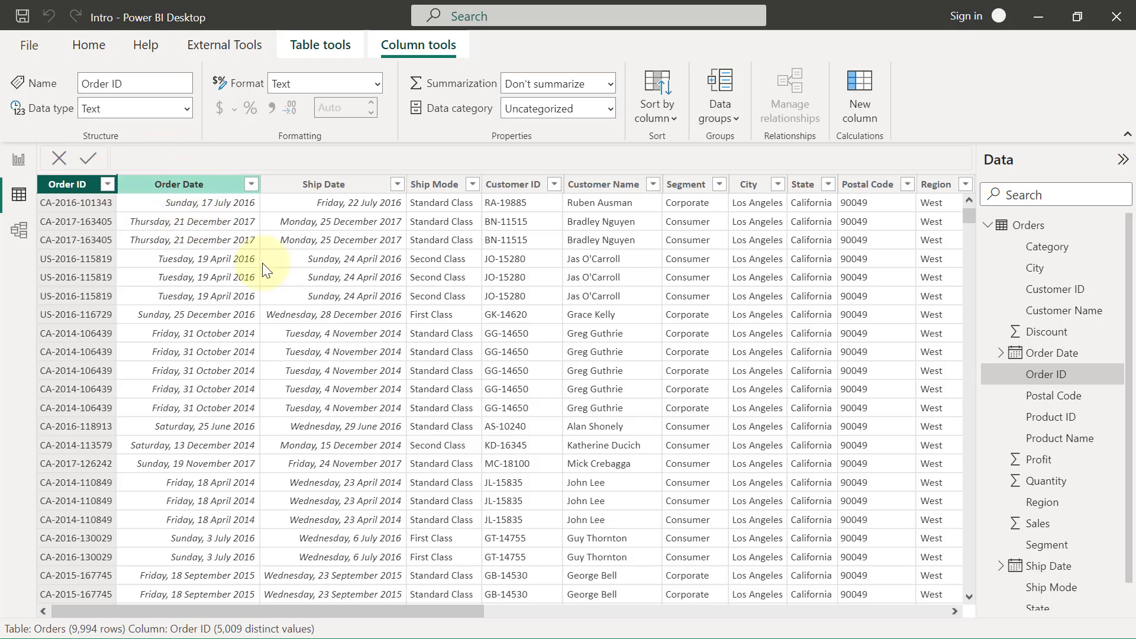
drag(384, 615, 442, 609)
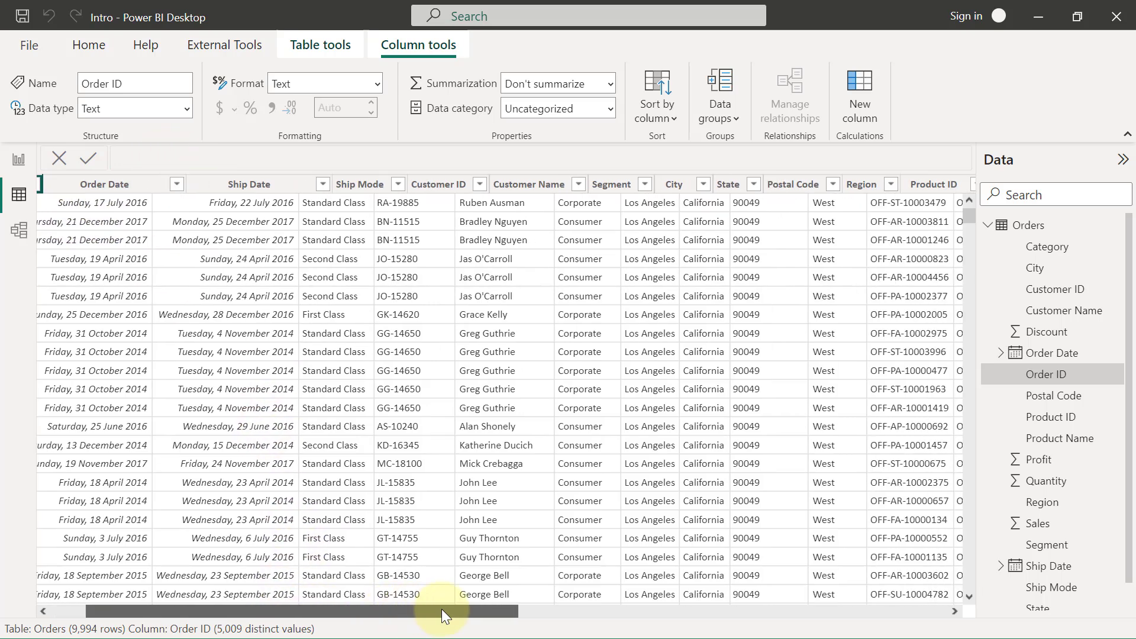
click(322, 185)
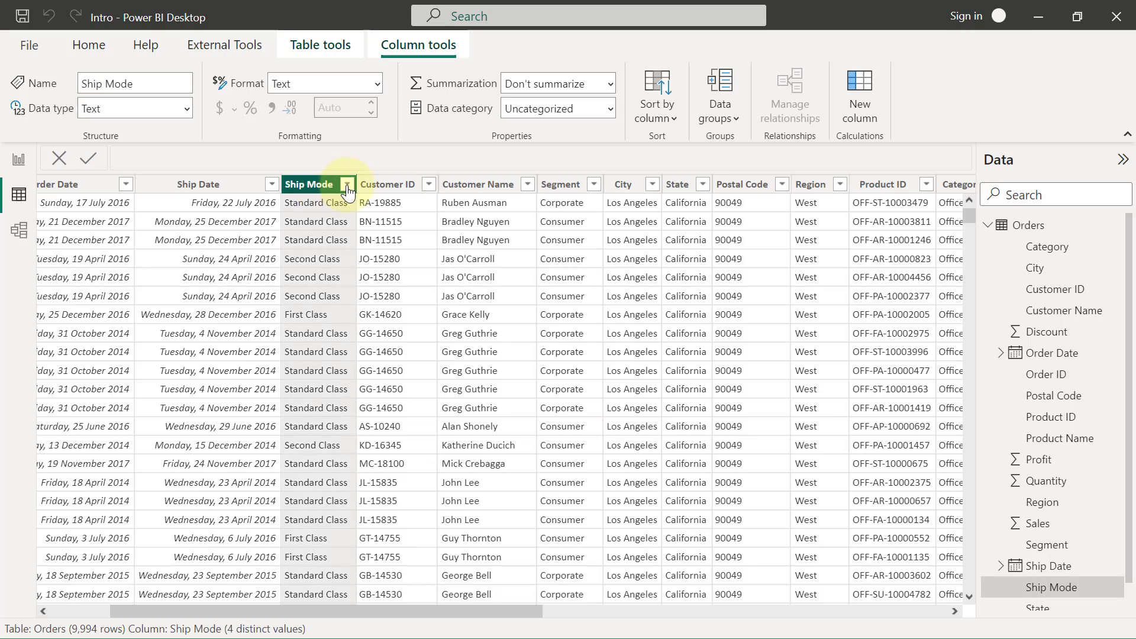
click(348, 185)
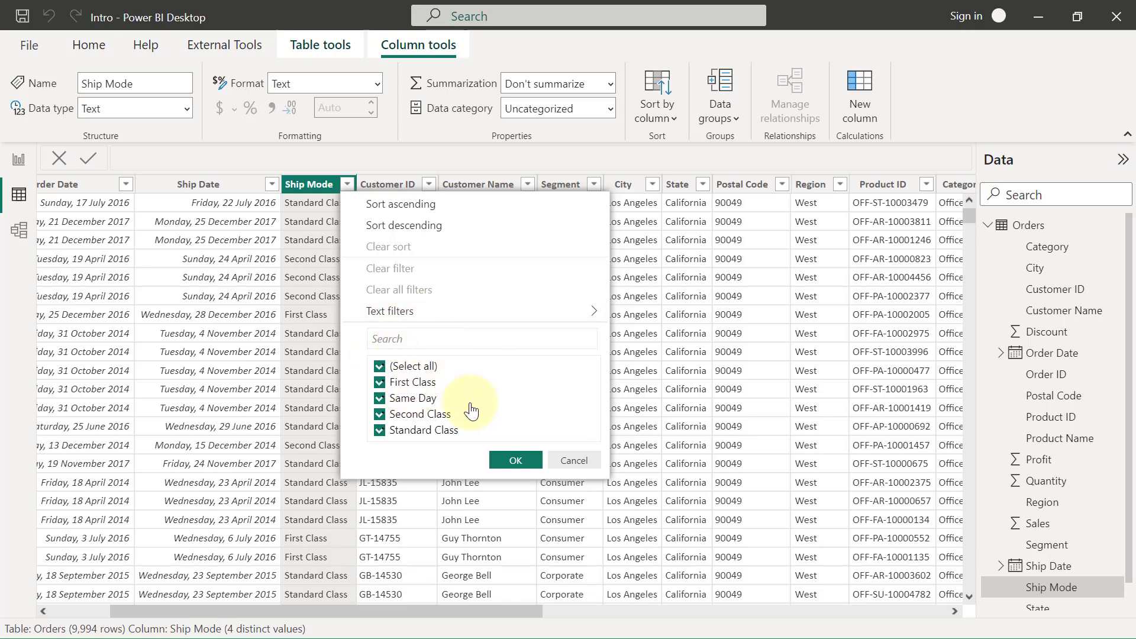
click(577, 459)
drag(495, 609, 525, 612)
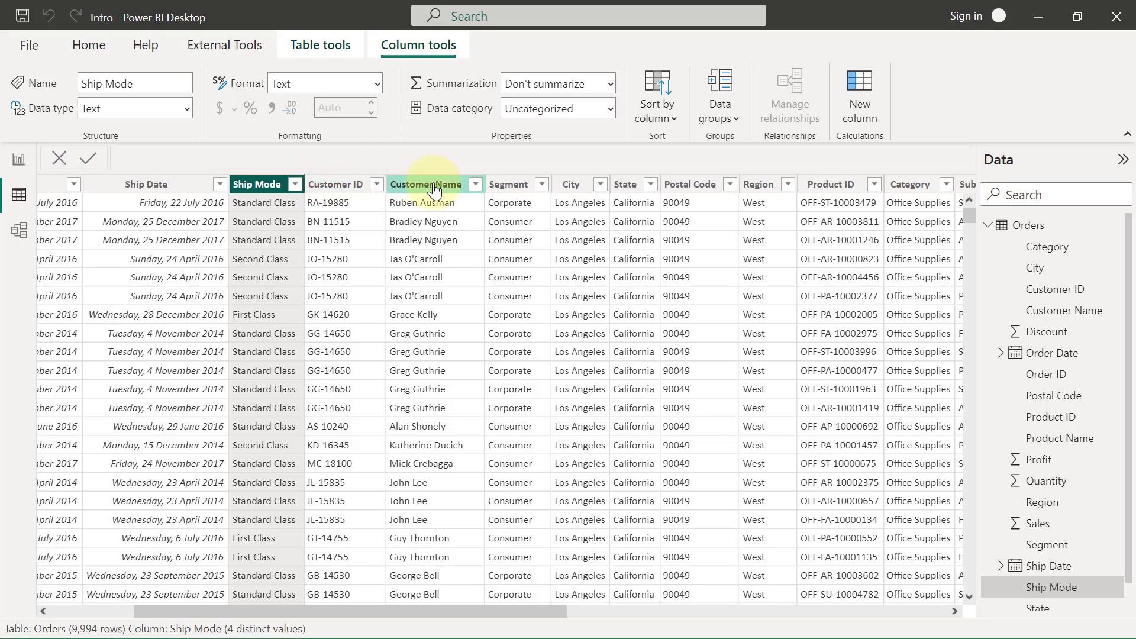
- Check the Segment column's three distinct values and leave it unfiltered
click(505, 185)
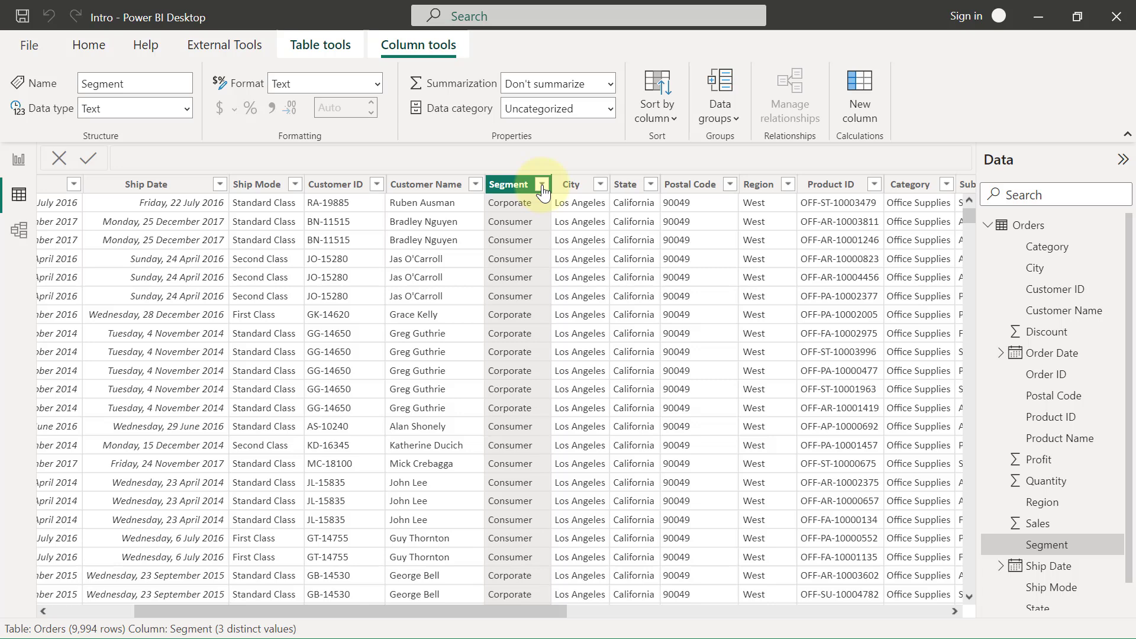
click(542, 185)
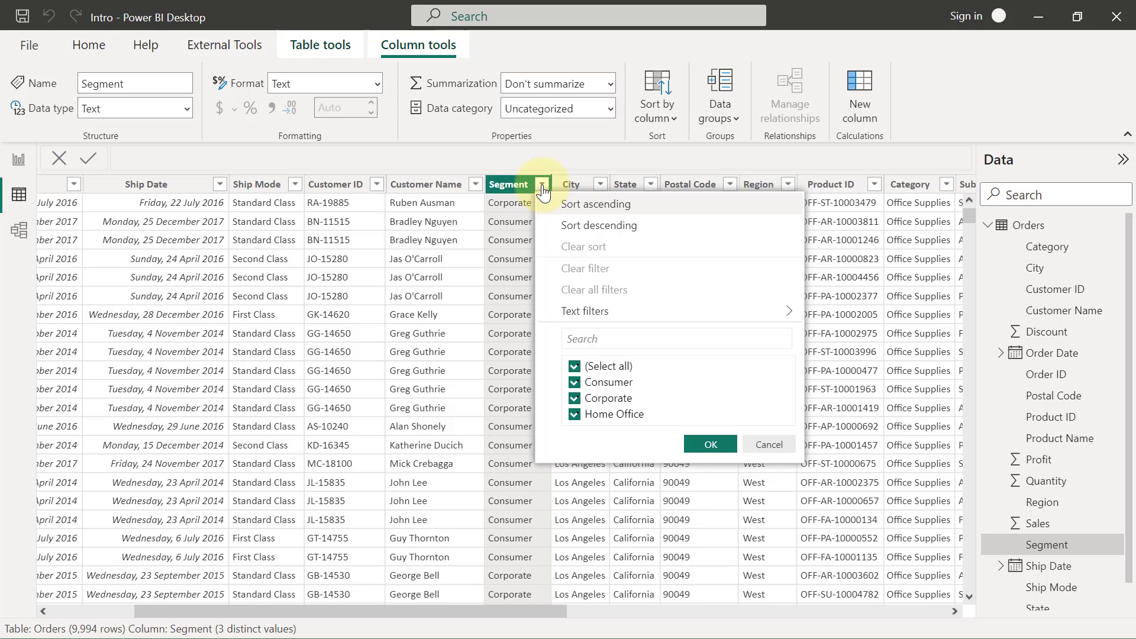
click(788, 443)
drag(544, 613, 606, 613)
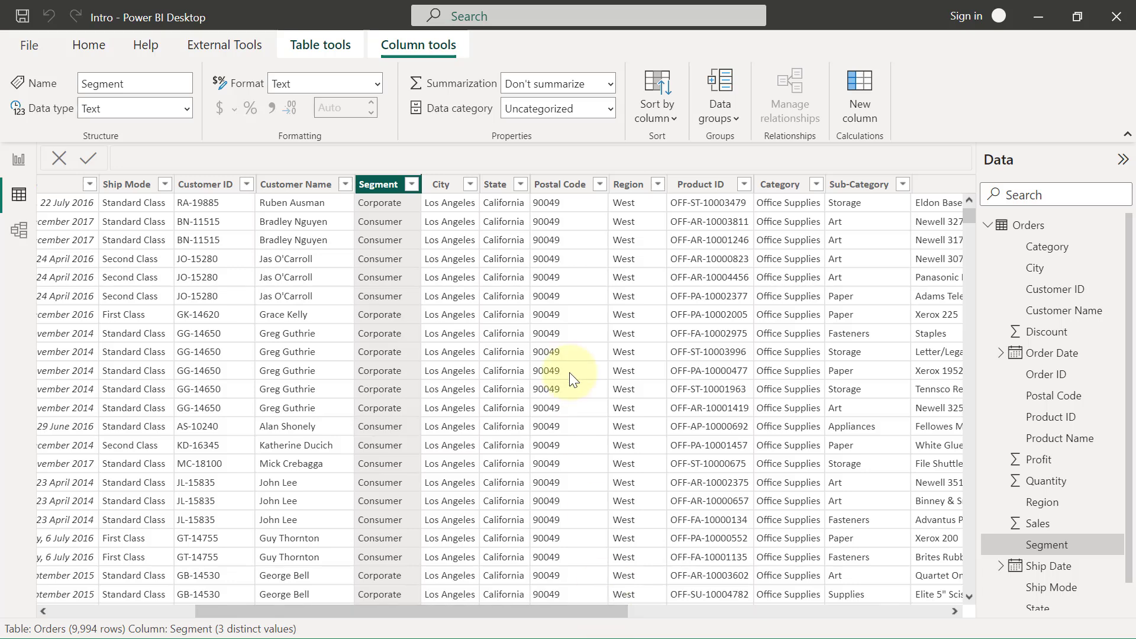
- Inspect the City, State, Postal Code and Region columns in turn
click(445, 192)
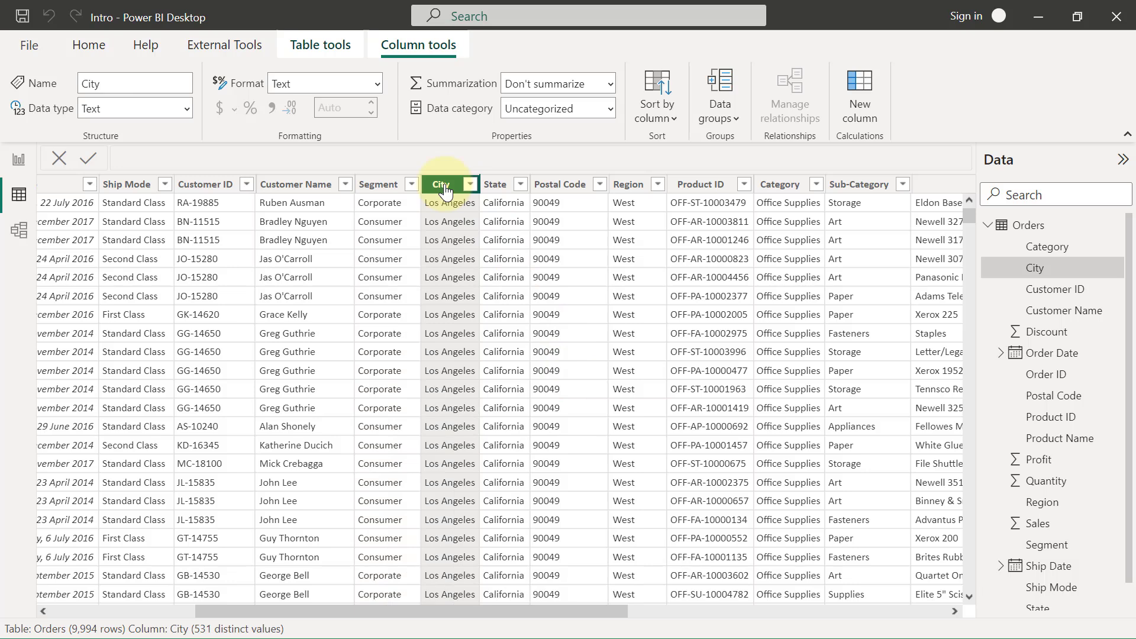
click(496, 188)
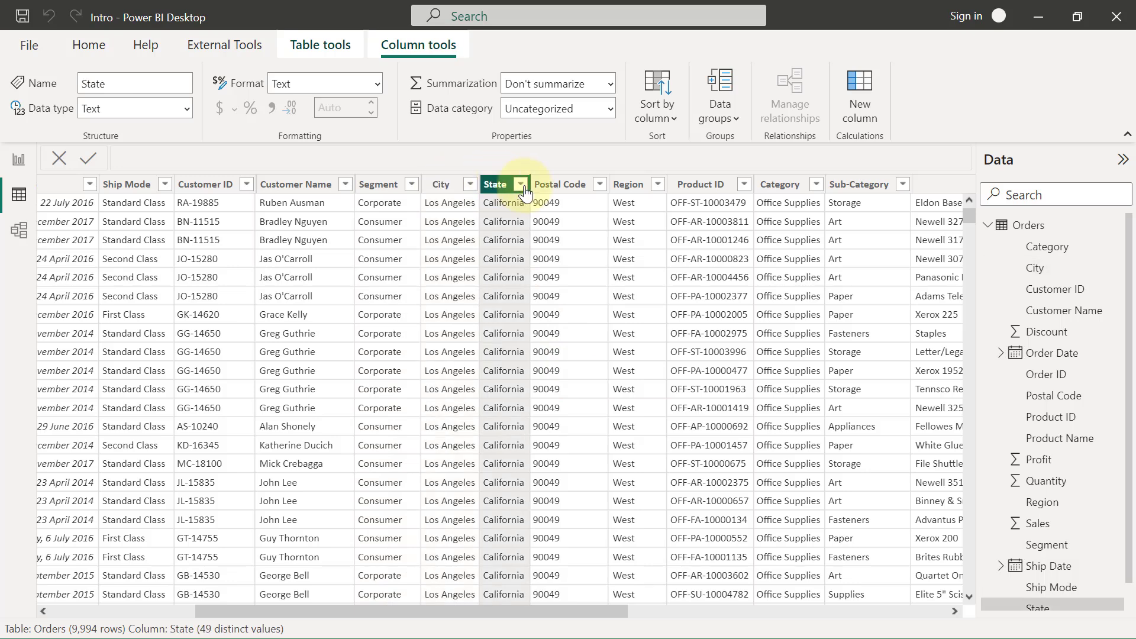
click(558, 188)
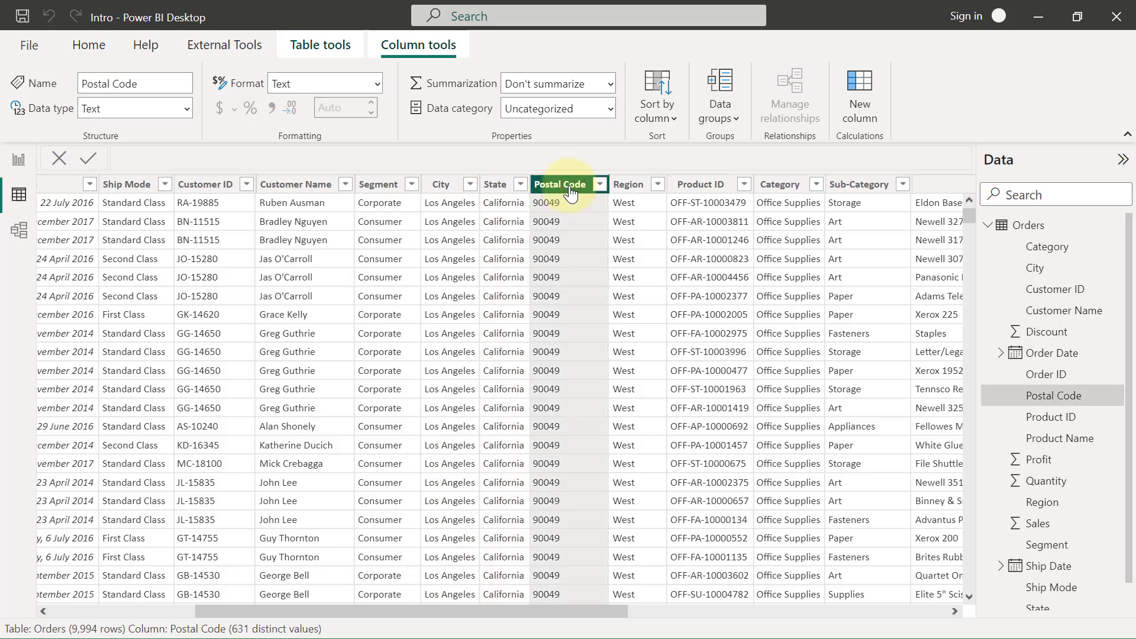
click(628, 188)
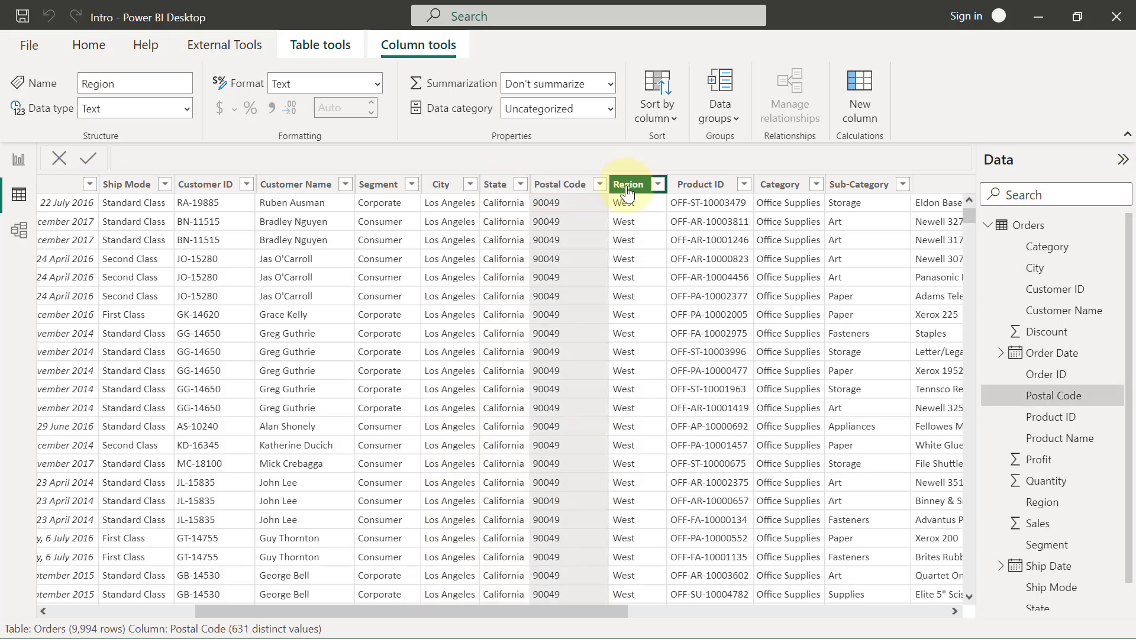
- Check the Region column's distinct values without filtering
click(658, 188)
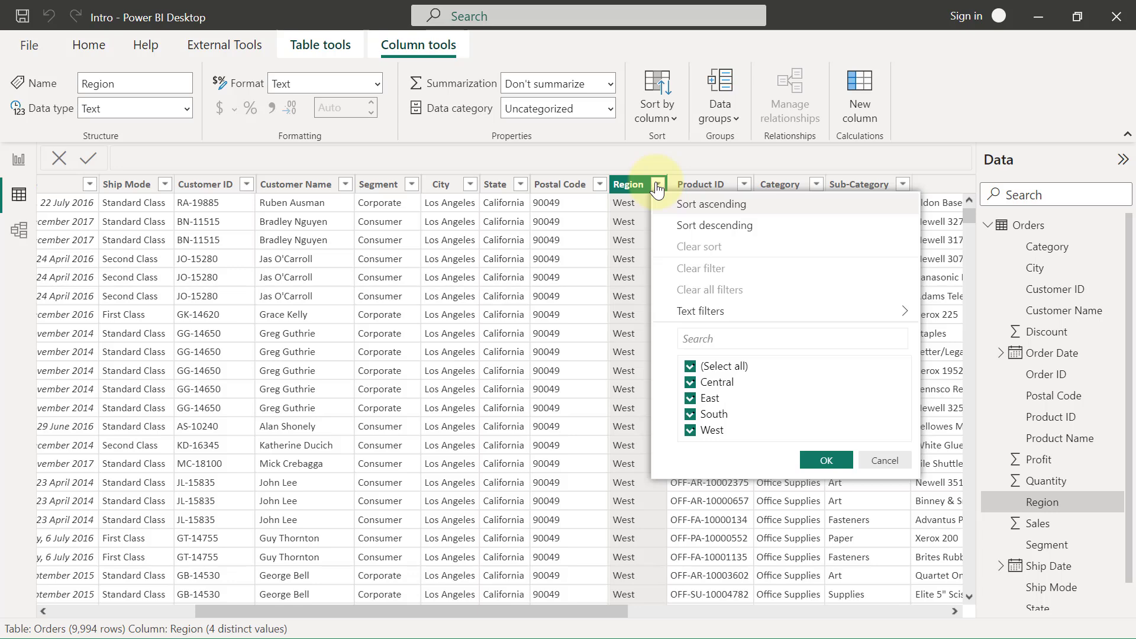
click(697, 183)
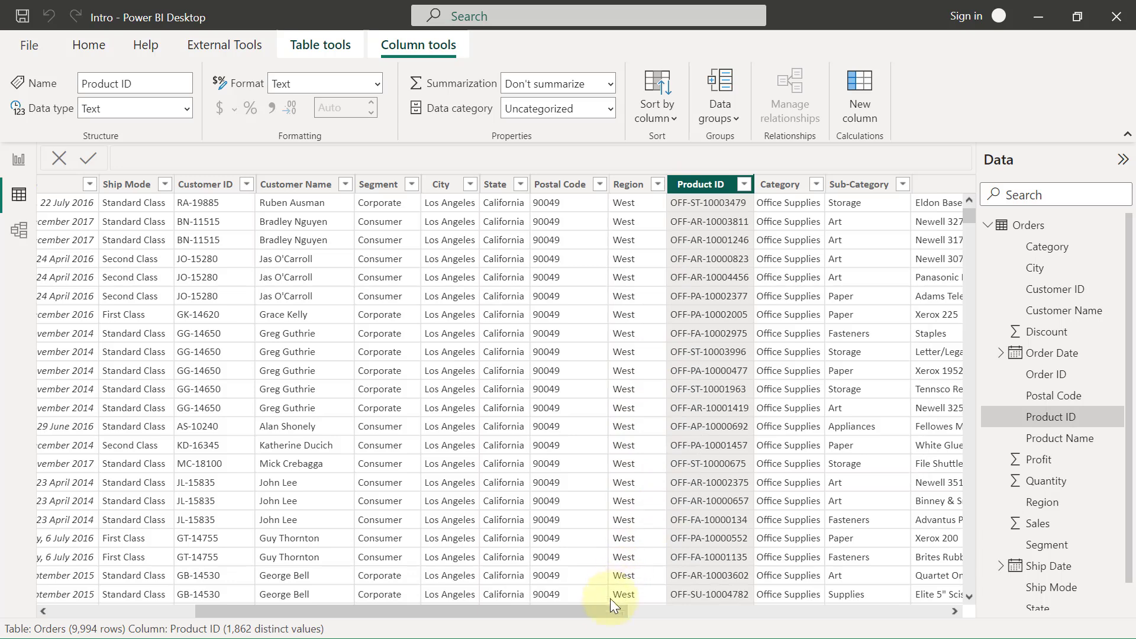
drag(604, 609, 722, 594)
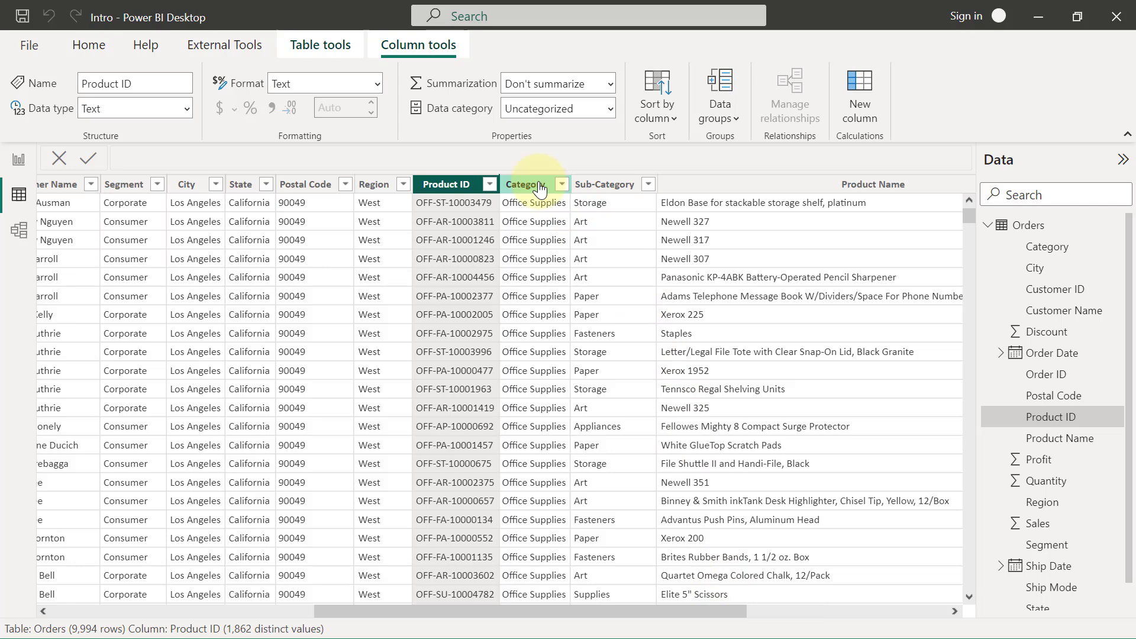
- Check Category's values and Sub-Category's 17 values, leaving both unfiltered
click(540, 188)
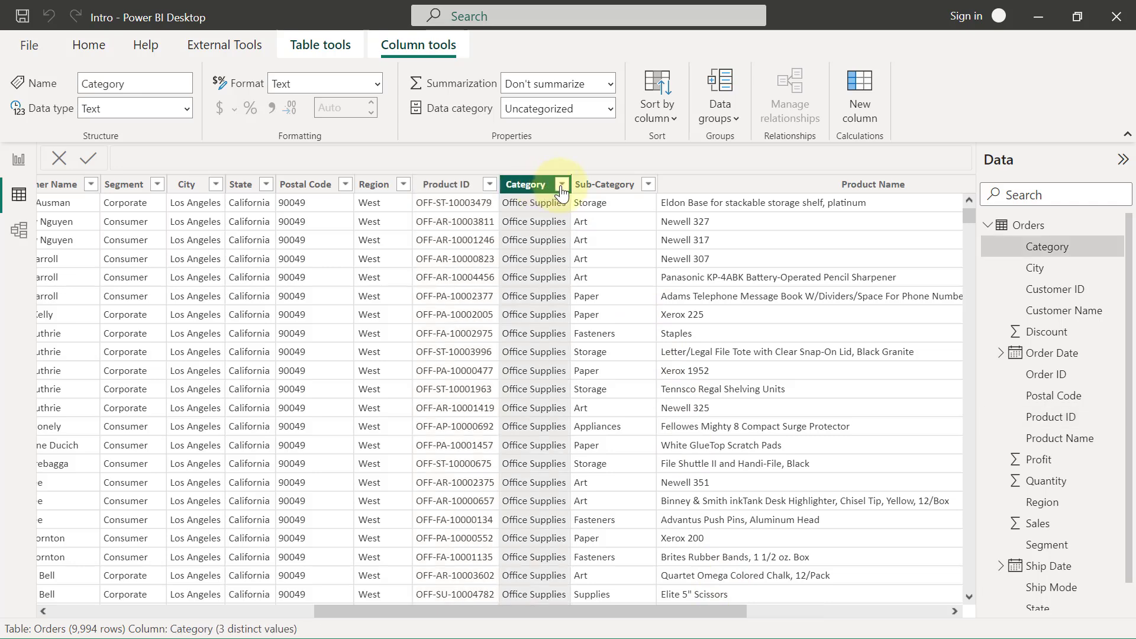
click(562, 186)
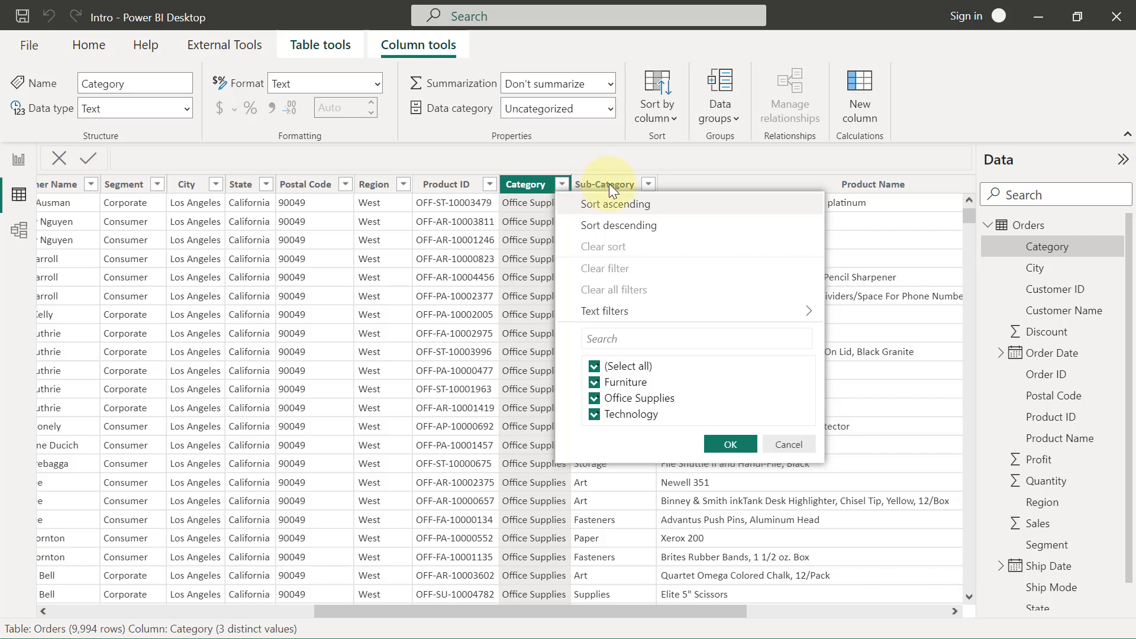
click(609, 184)
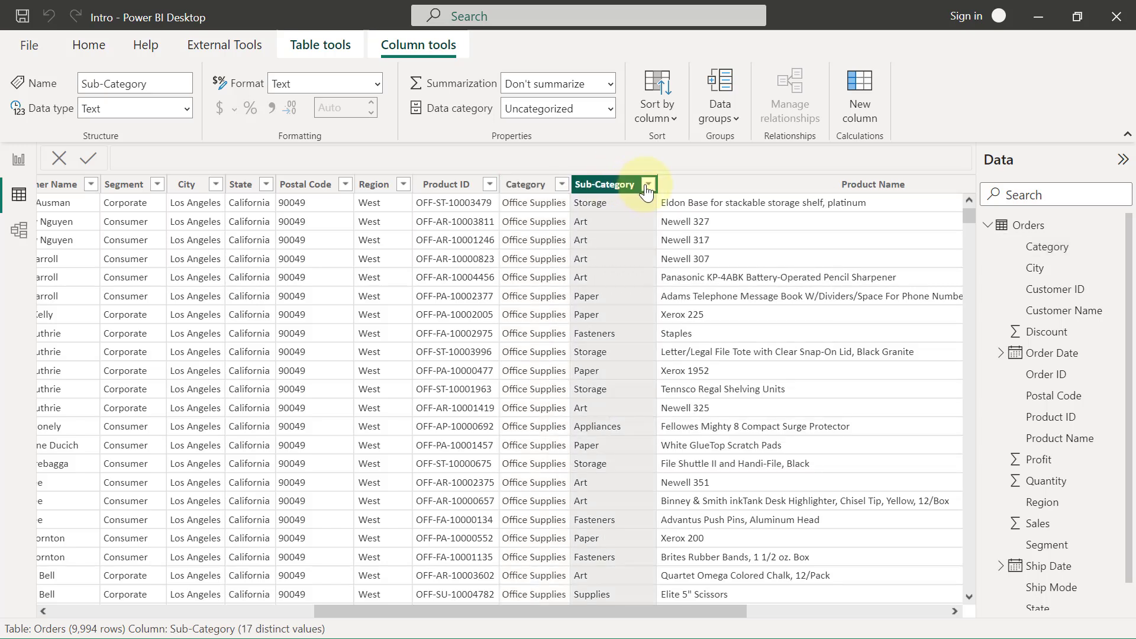
click(647, 186)
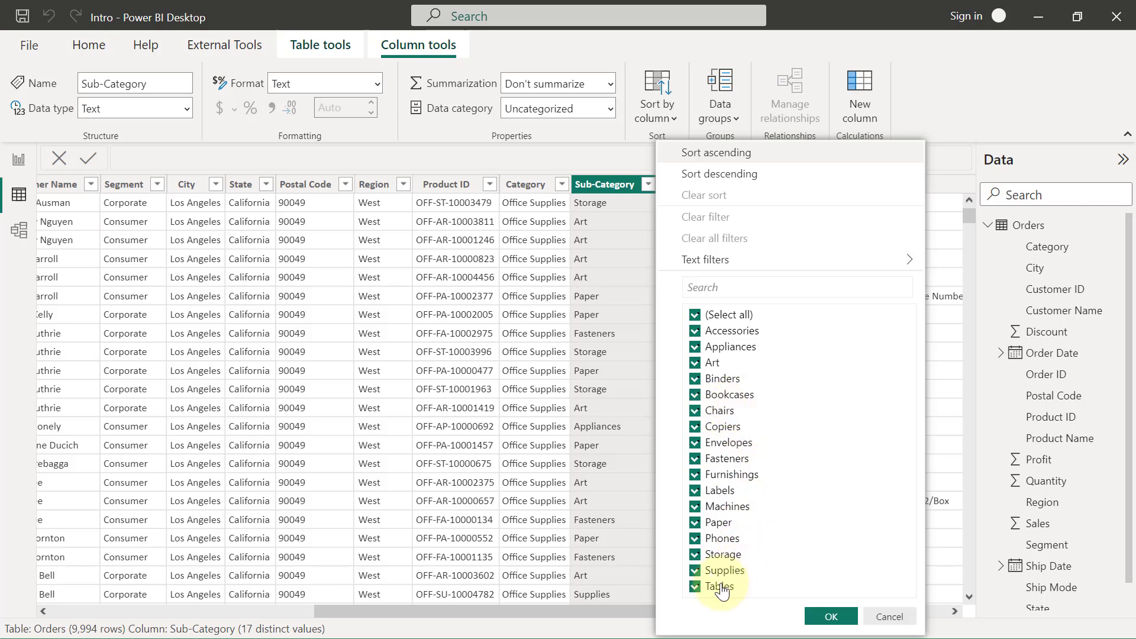
click(891, 616)
drag(723, 609, 868, 605)
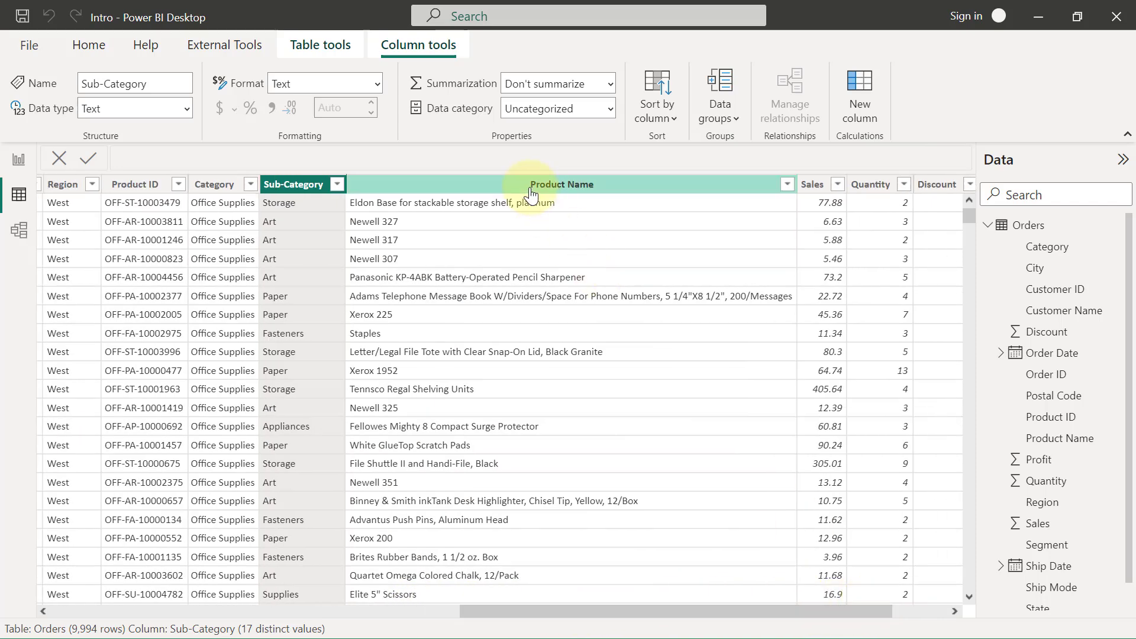
- Inspect the Product Name, Sales, Quantity and Discount columns and their types
click(530, 188)
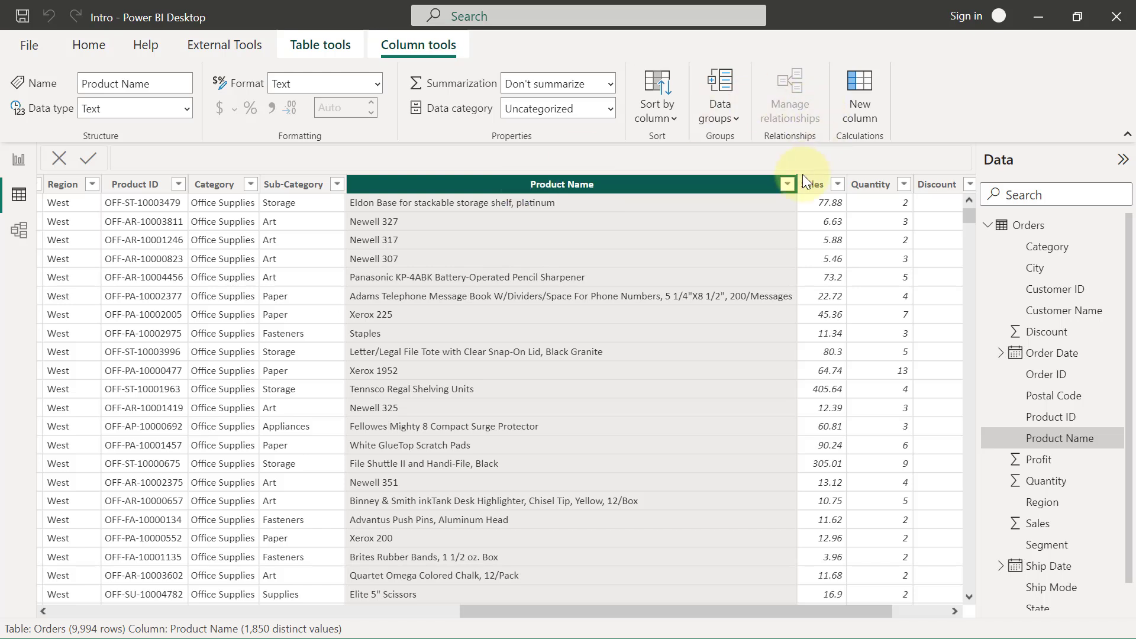
click(816, 190)
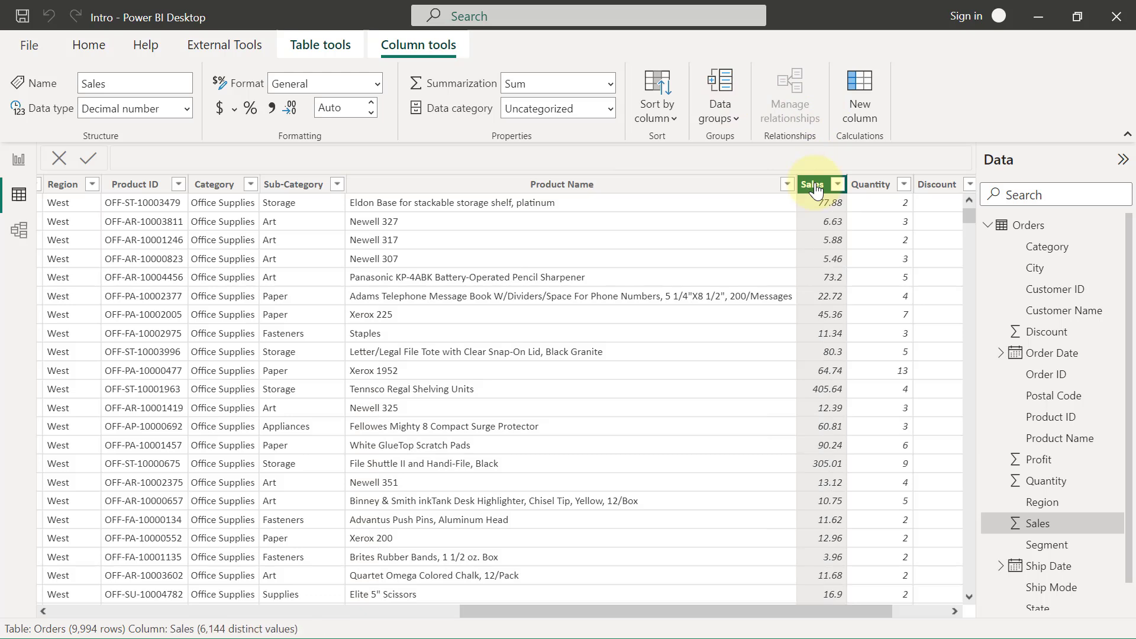
click(870, 188)
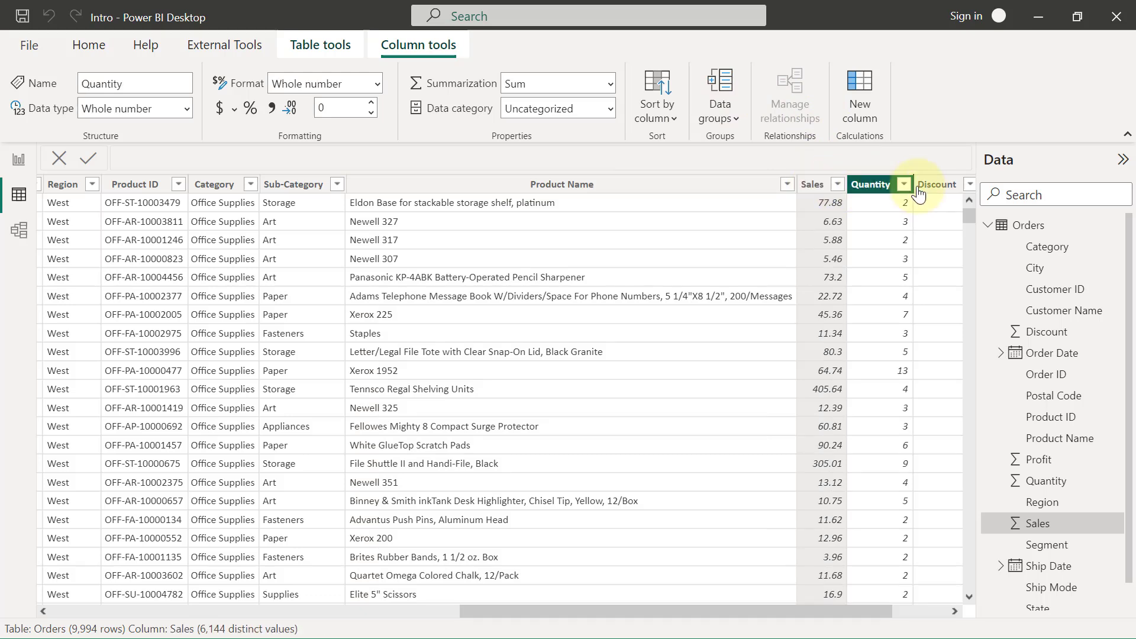
click(937, 184)
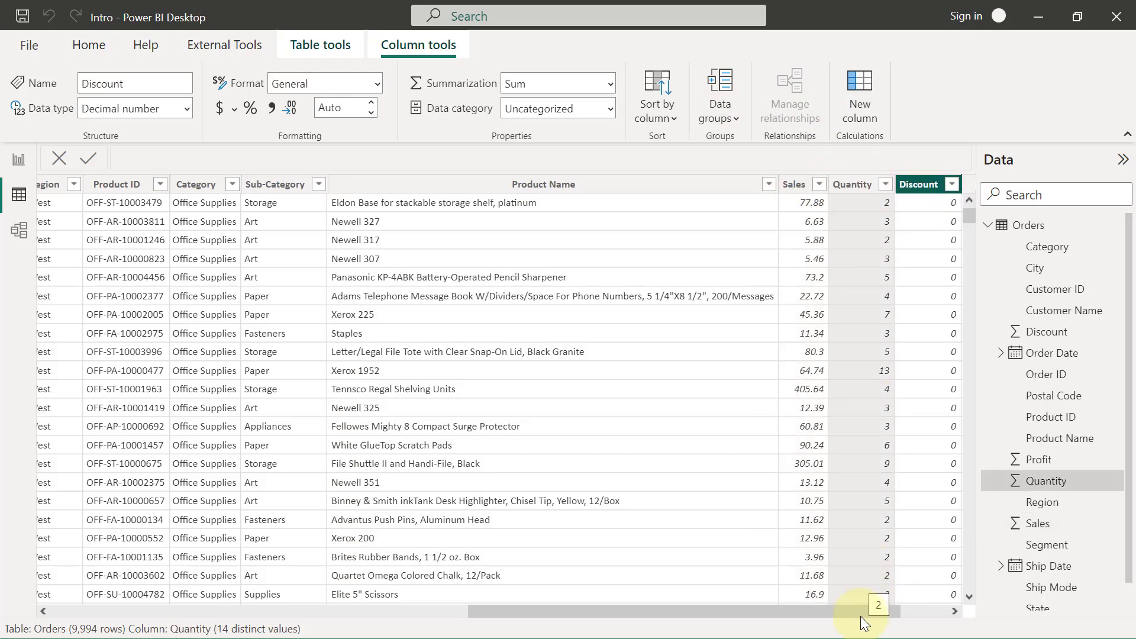
- Check Profit's decimal type and 7,545 distinct values, then return to the empty report page
drag(861, 614, 911, 612)
click(920, 188)
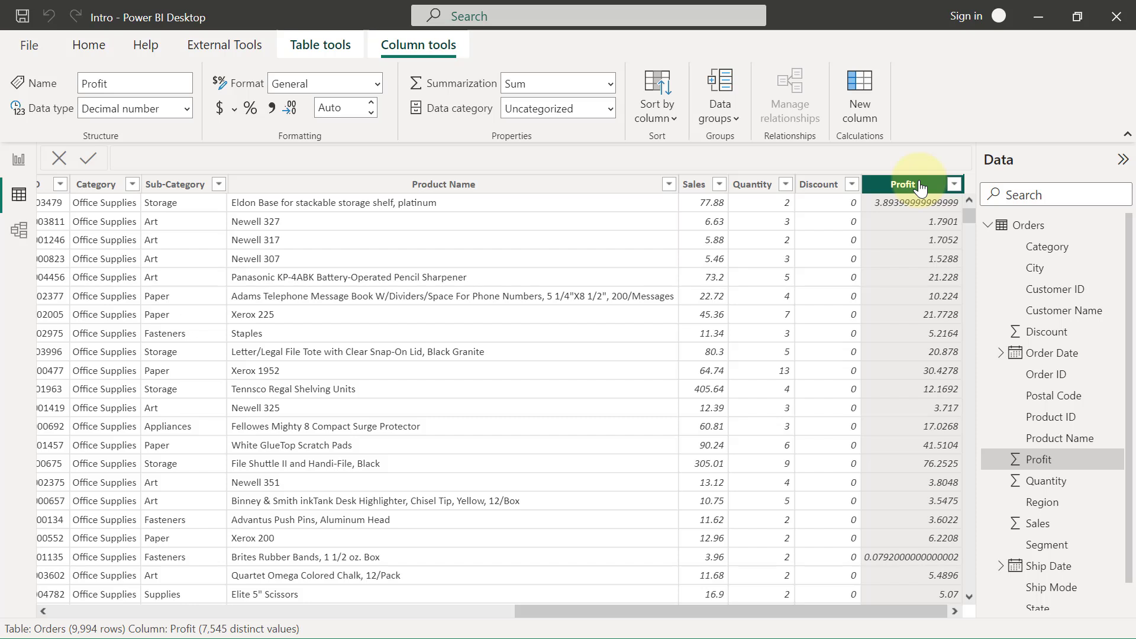
click(18, 159)
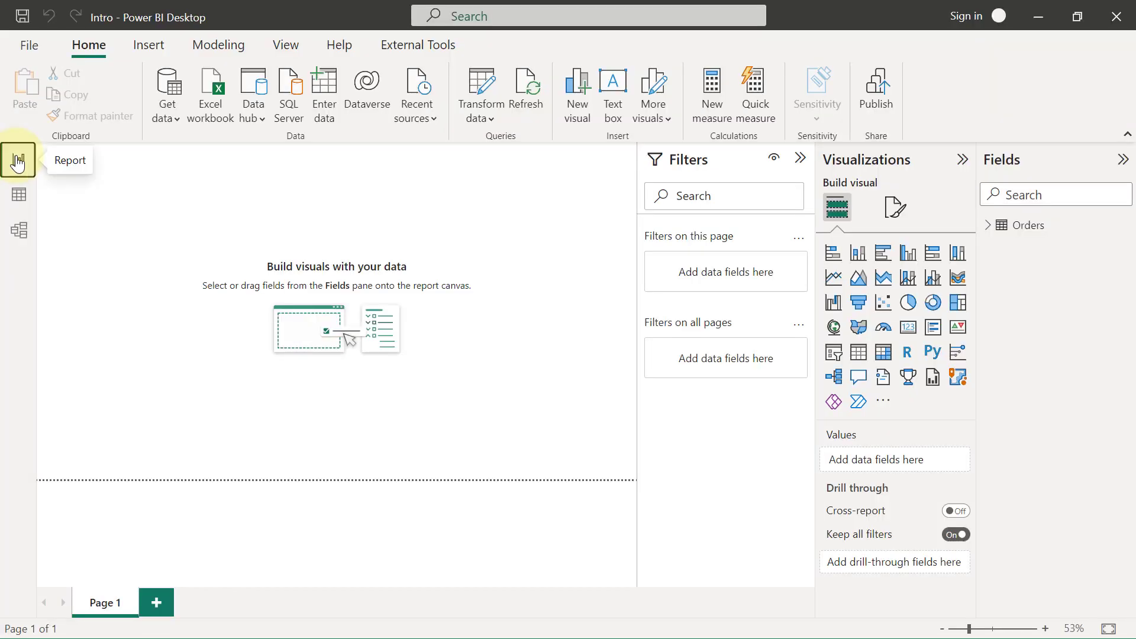